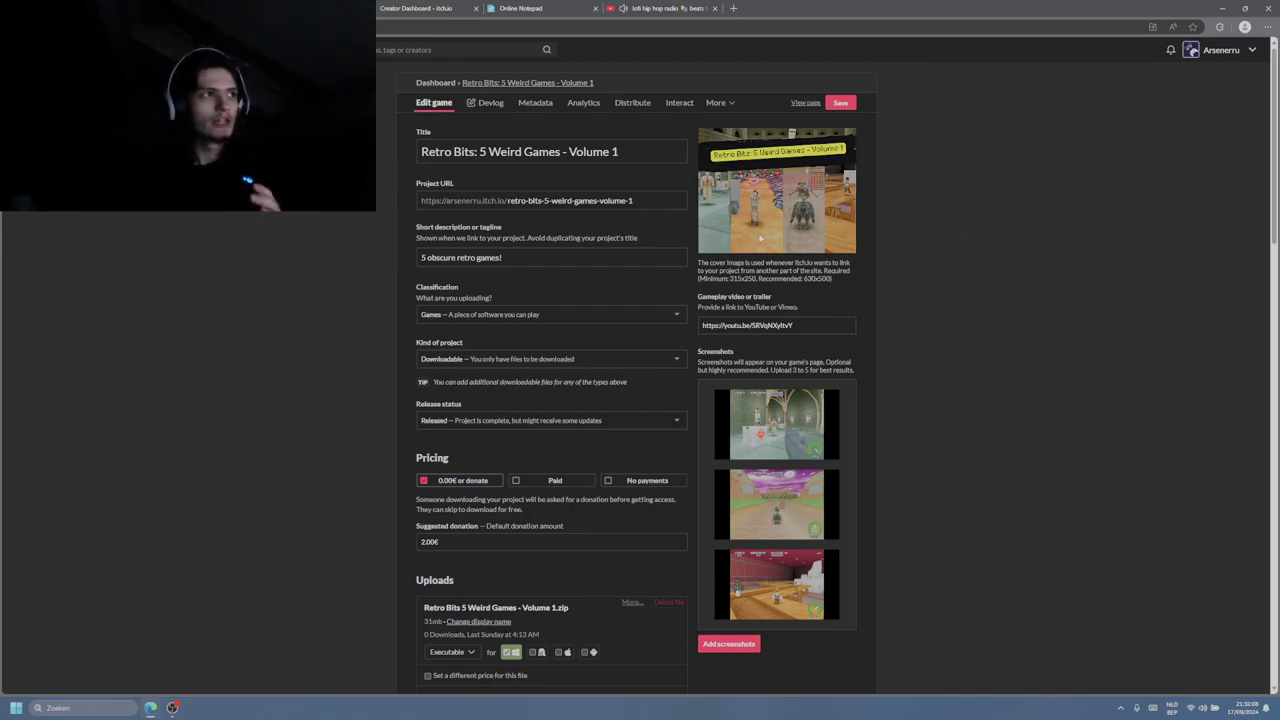
- Copy the game's title from its edit page and search itch.io for Buckshot games
{"action": "left_click_drag", "start_coordinate": [630, 152], "coordinate": [408, 170]}
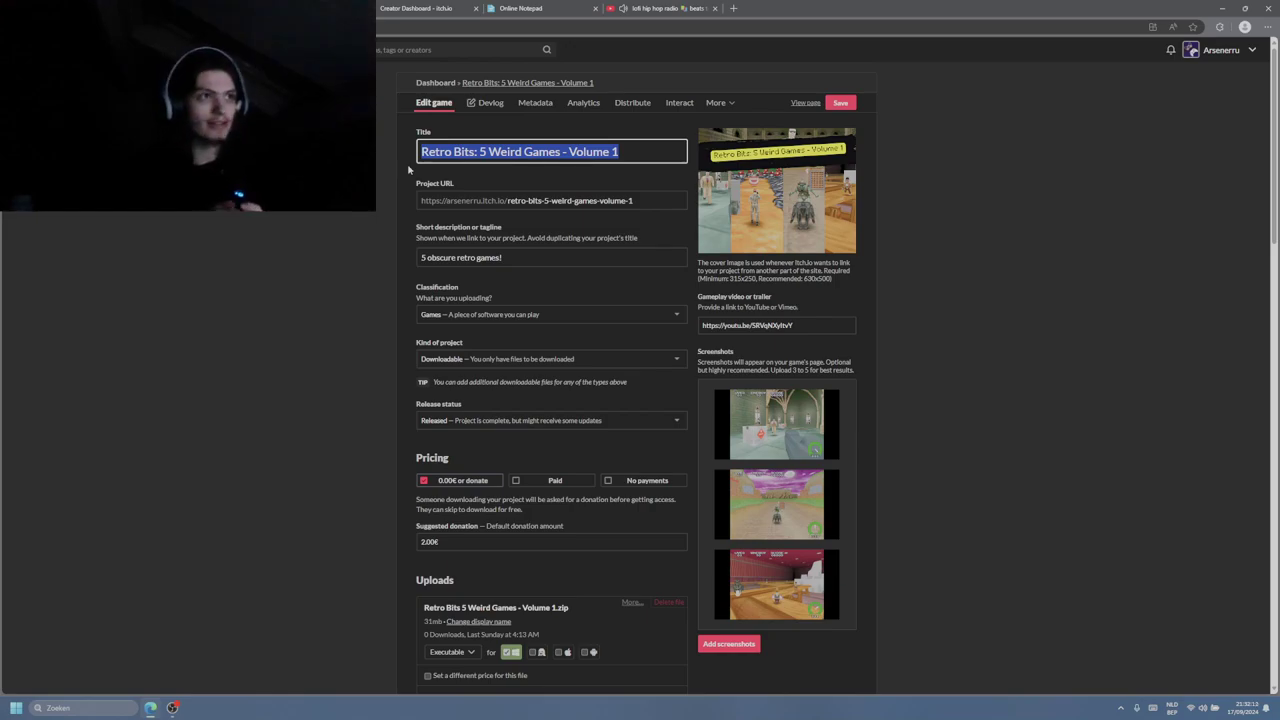
{"action": "left_click", "coordinate": [456, 49]}
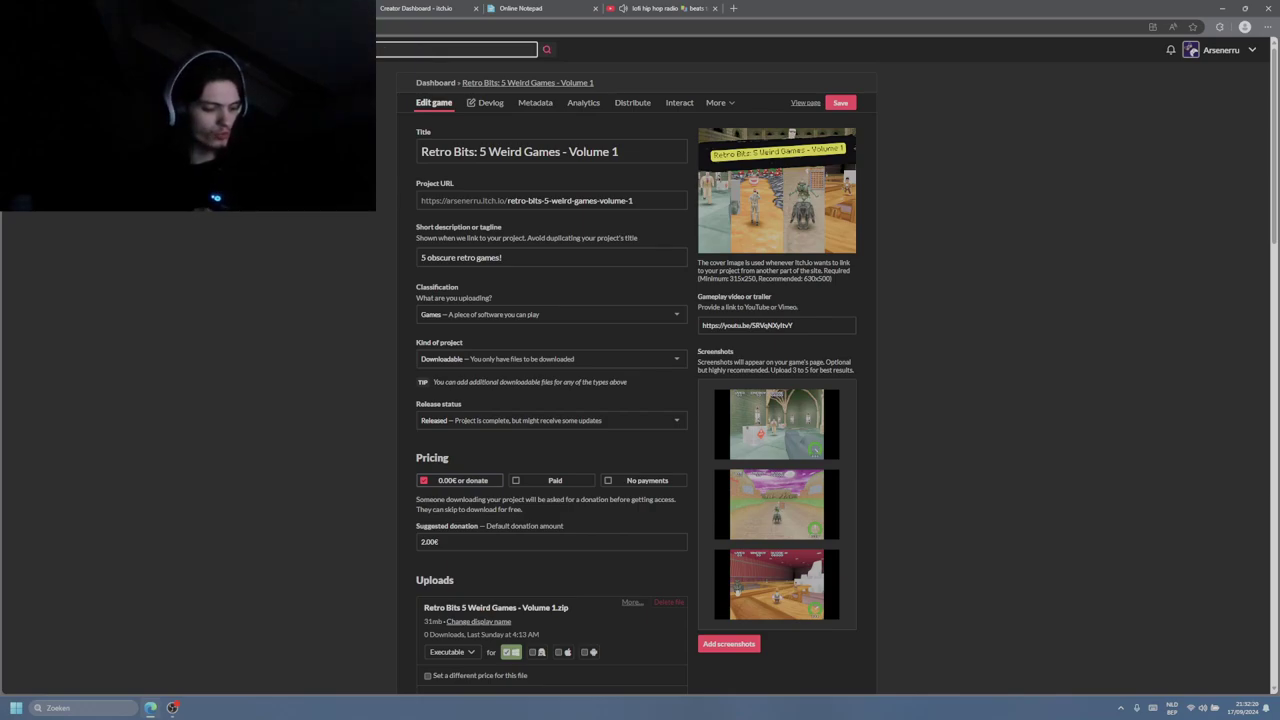
{"action": "key", "text": "Return"}
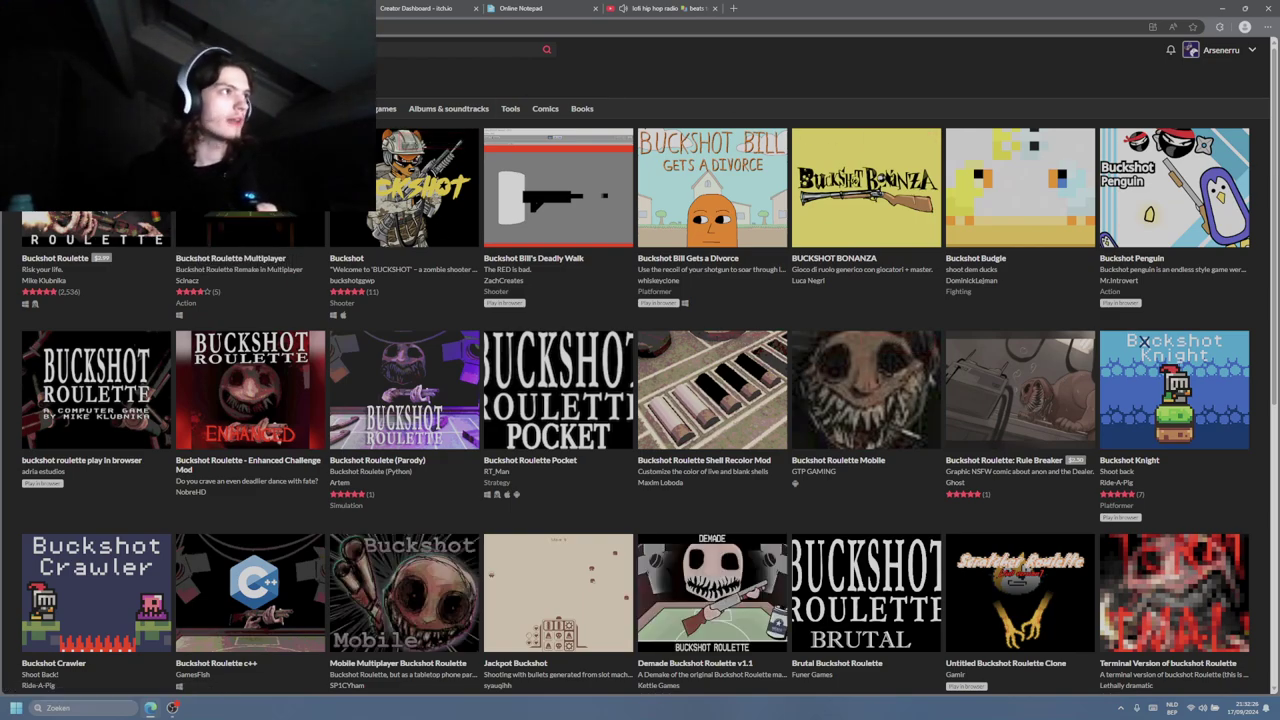
- Search itch.io for "Retro Bits: 5 Weird Games - Volume 1" and look through the results for the game
{"action": "left_click", "coordinate": [340, 49]}
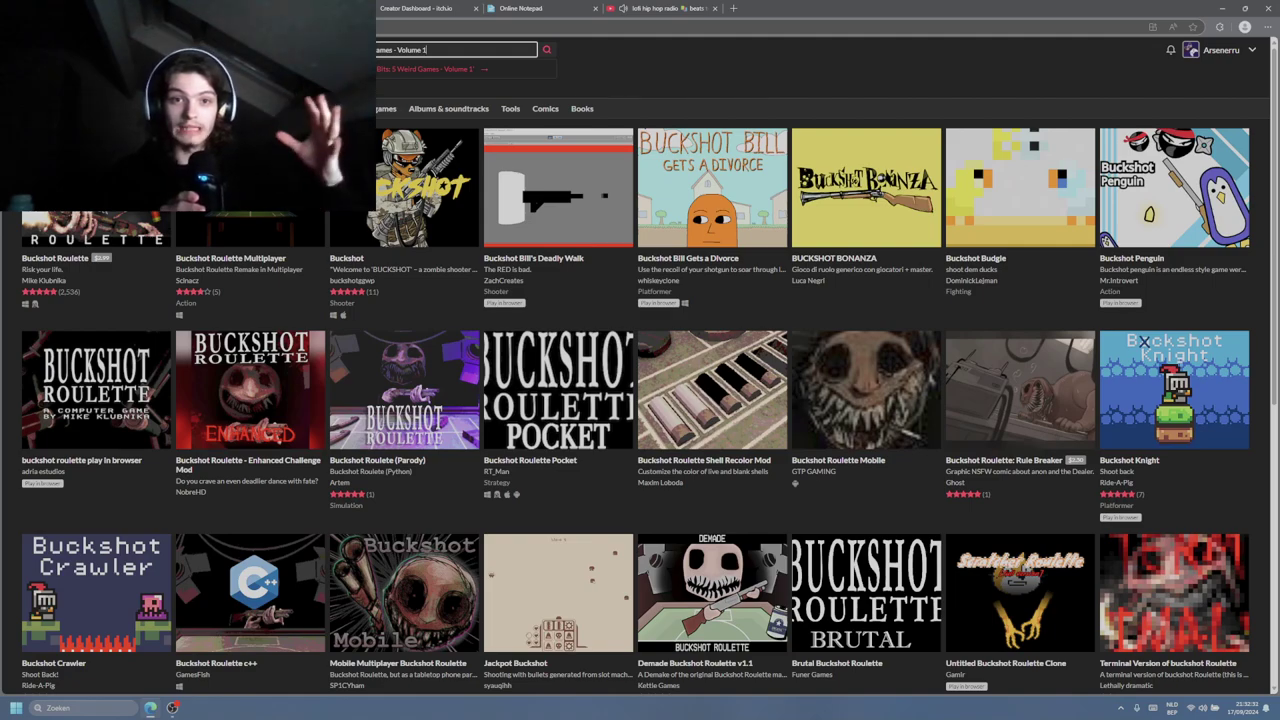
{"action": "key", "text": "Return"}
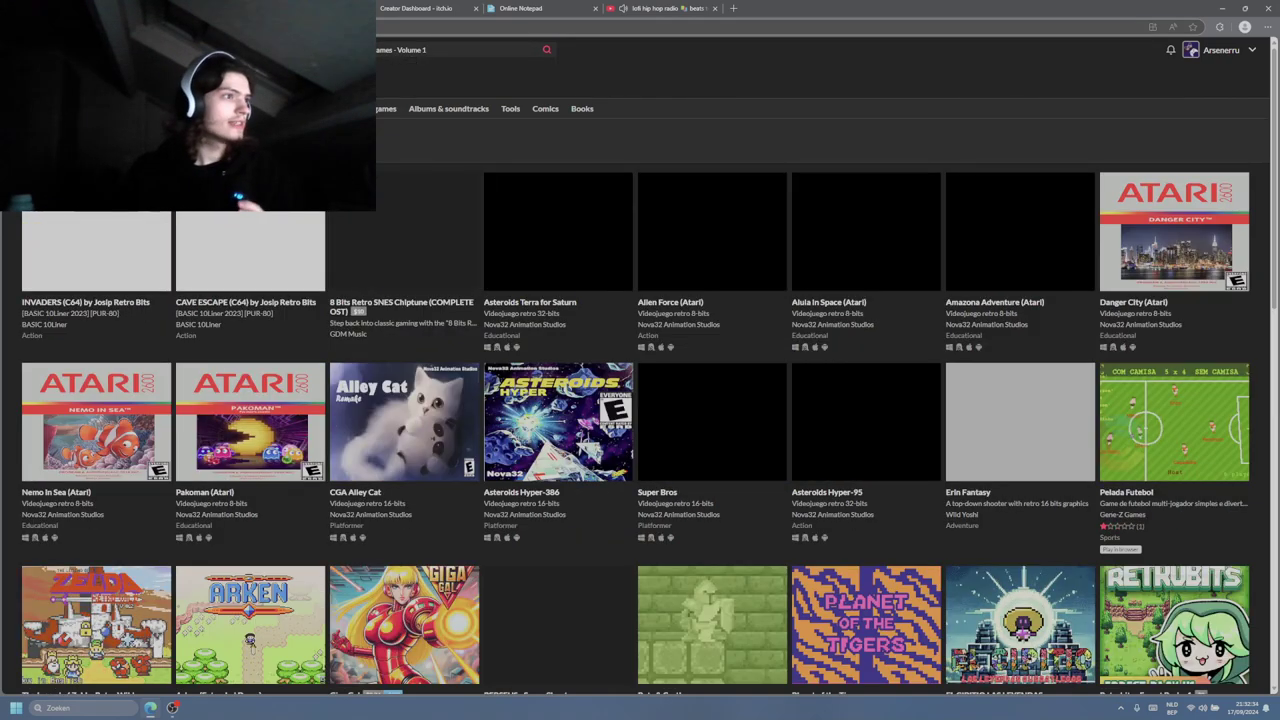
{"action": "scroll", "coordinate": [670, 110], "scroll_direction": "down", "scroll_amount": 2}
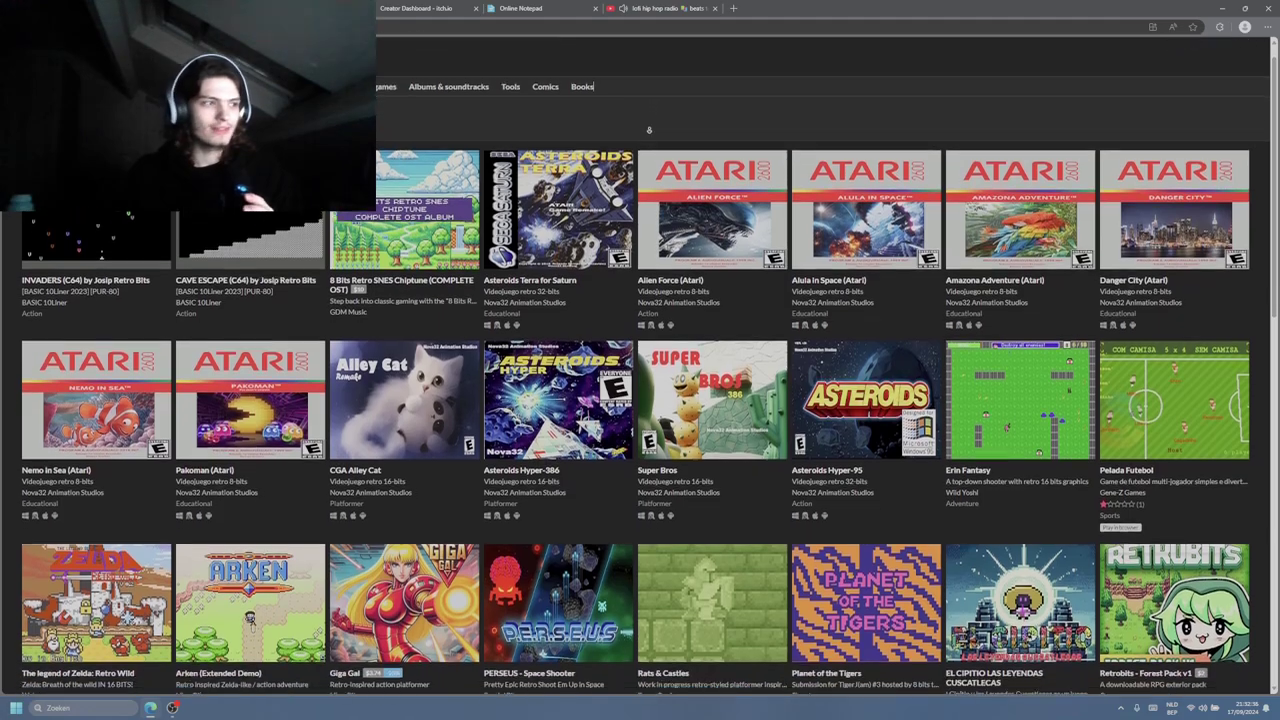
{"action": "scroll", "coordinate": [648, 130], "scroll_direction": "down", "scroll_amount": 10}
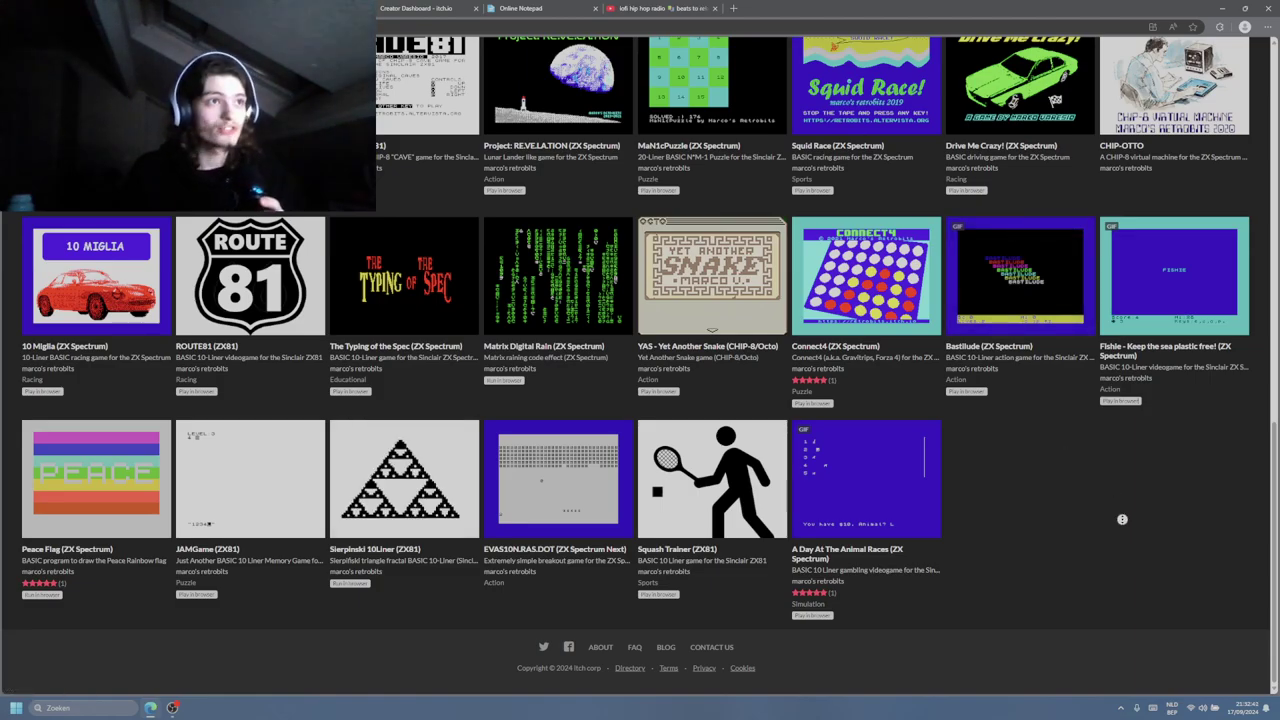
{"action": "scroll", "coordinate": [1122, 519], "scroll_direction": "up", "scroll_amount": 15}
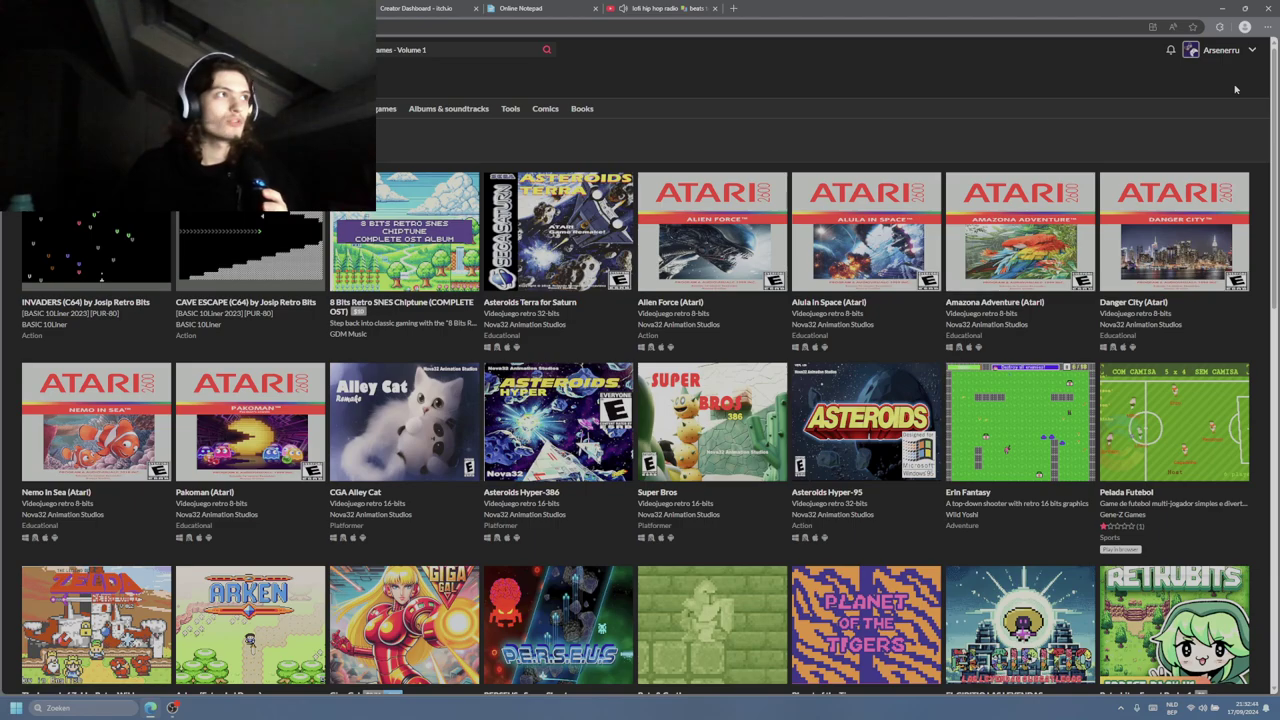
{"action": "left_click", "coordinate": [1256, 58]}
{"action": "left_click", "coordinate": [1220, 145]}
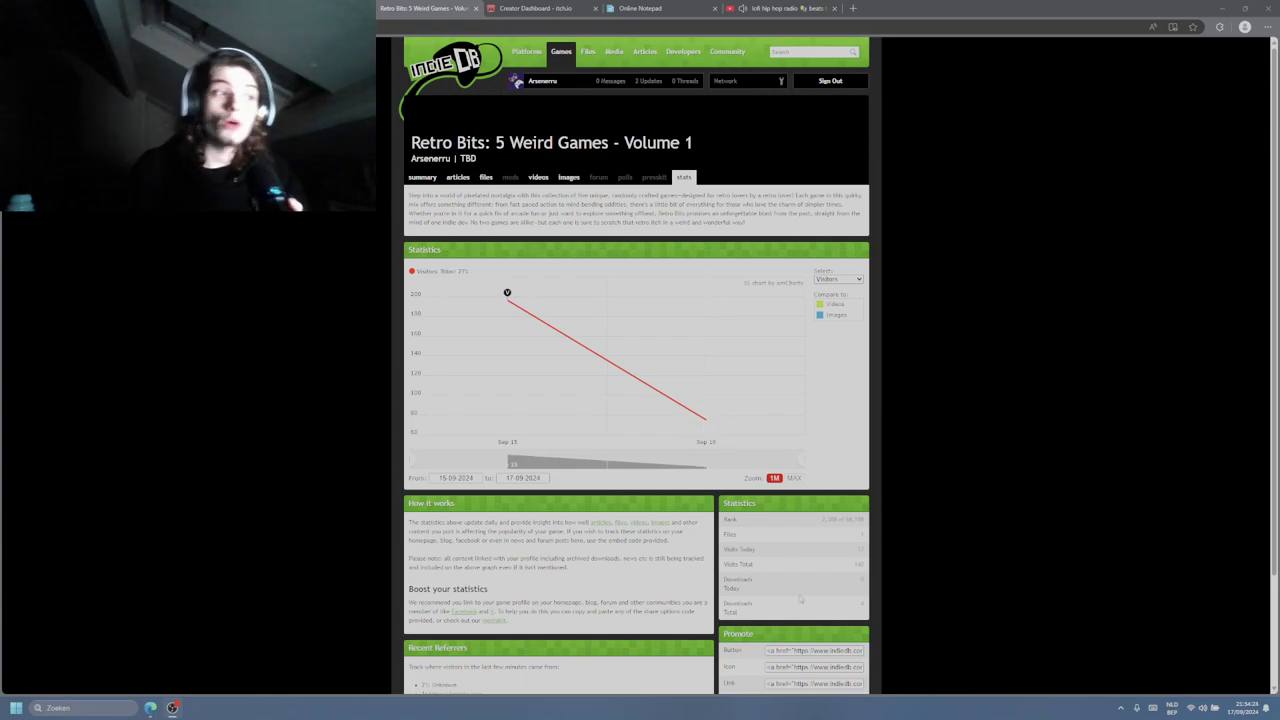
- Examine the visitor graph, rank, visits and downloads on the IndieDB statistics page of Retro Bits
{"action": "left_click_drag", "start_coordinate": [866, 690], "coordinate": [887, 604]}
{"action": "left_click", "coordinate": [1110, 615]}
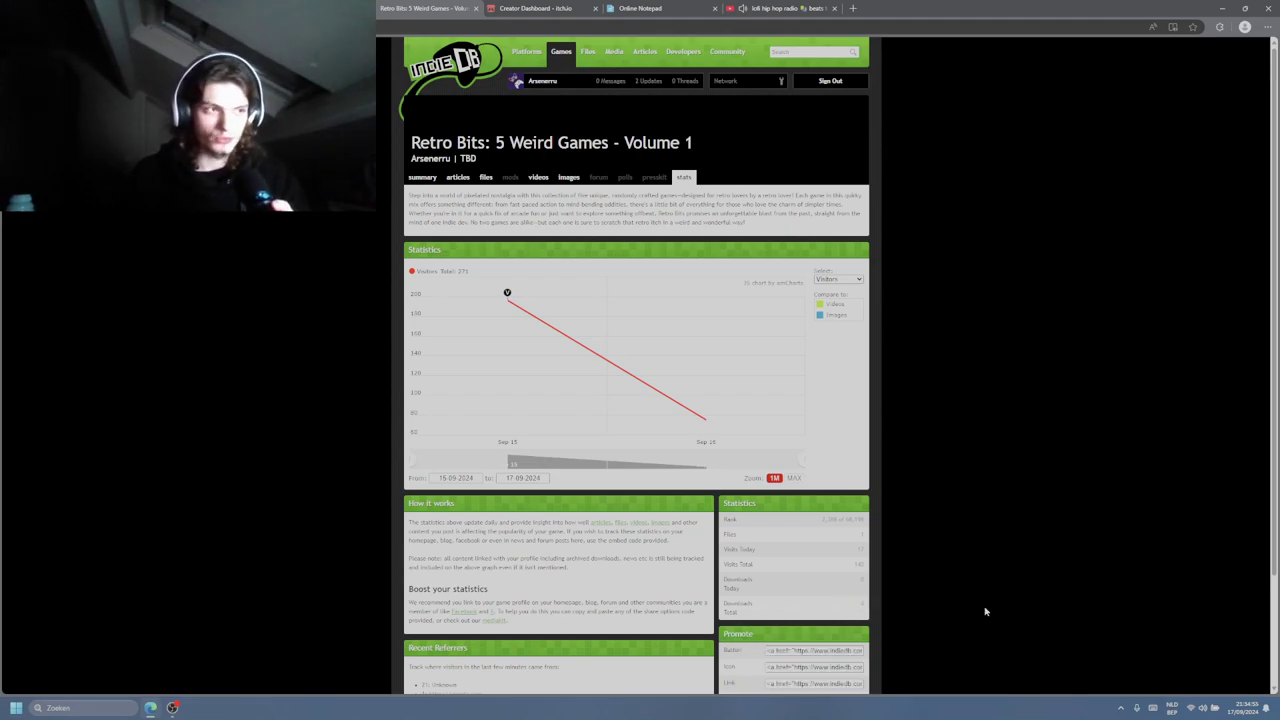
{"action": "mouse_move", "coordinate": [716, 423]}
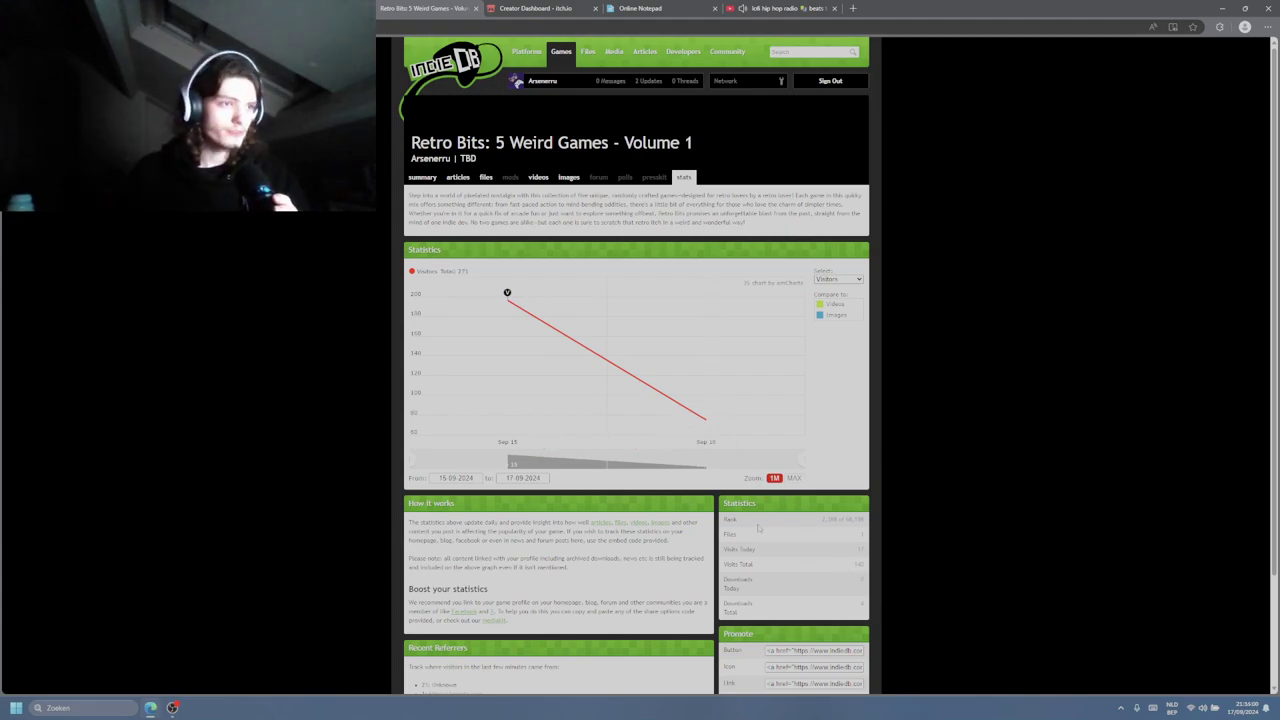
{"action": "mouse_move", "coordinate": [476, 335]}
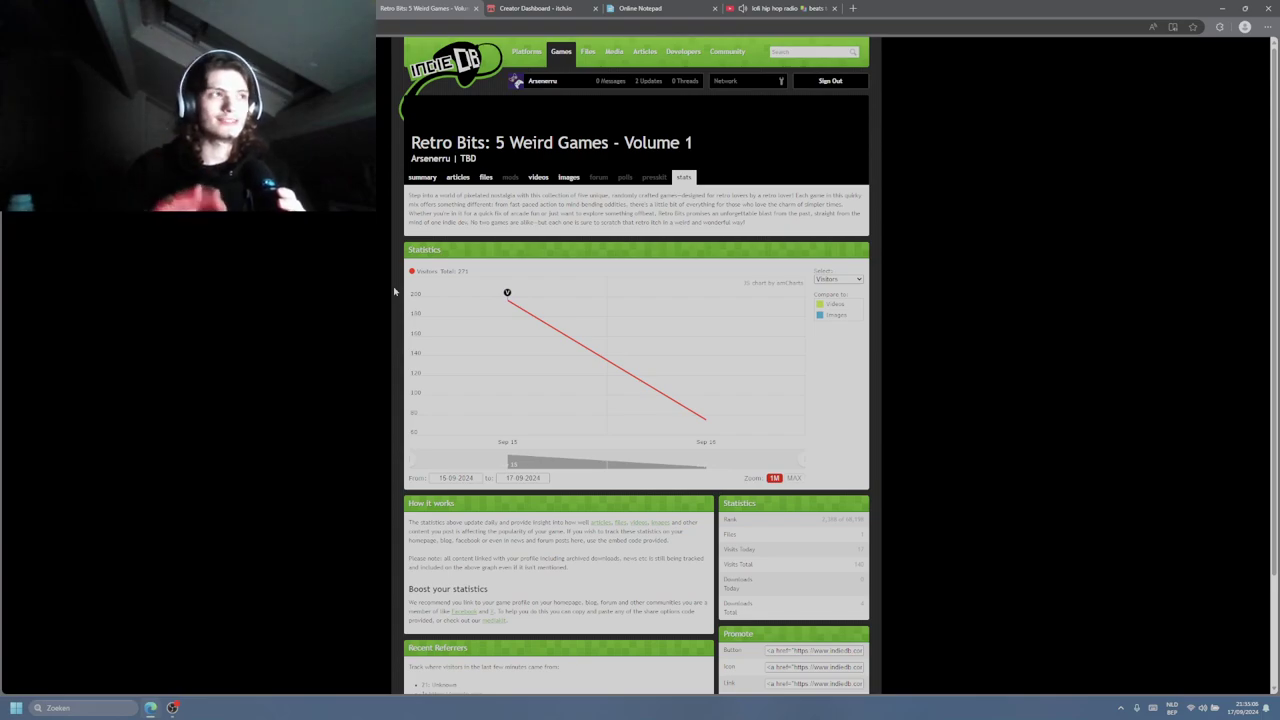
- Check the itch.io creator dashboard and open the game's summary page on IndieDB
{"action": "key", "text": "ctrl+Tab"}
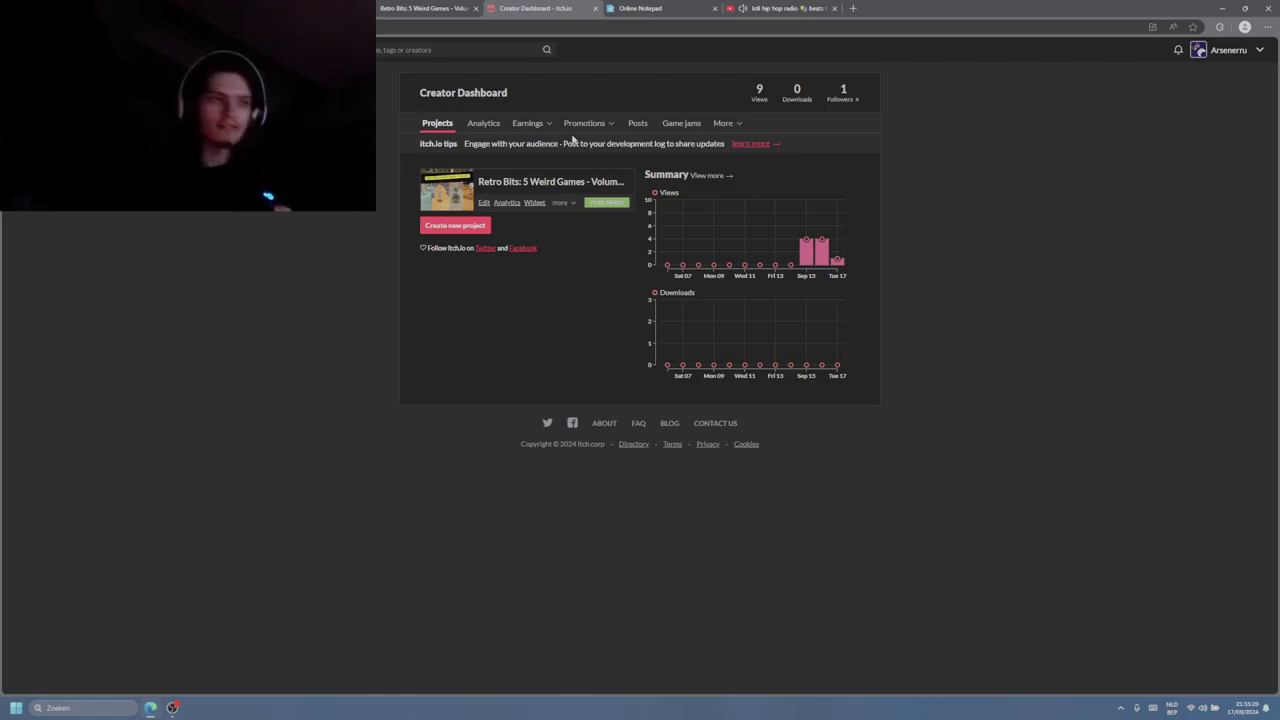
{"action": "left_click", "coordinate": [405, 12]}
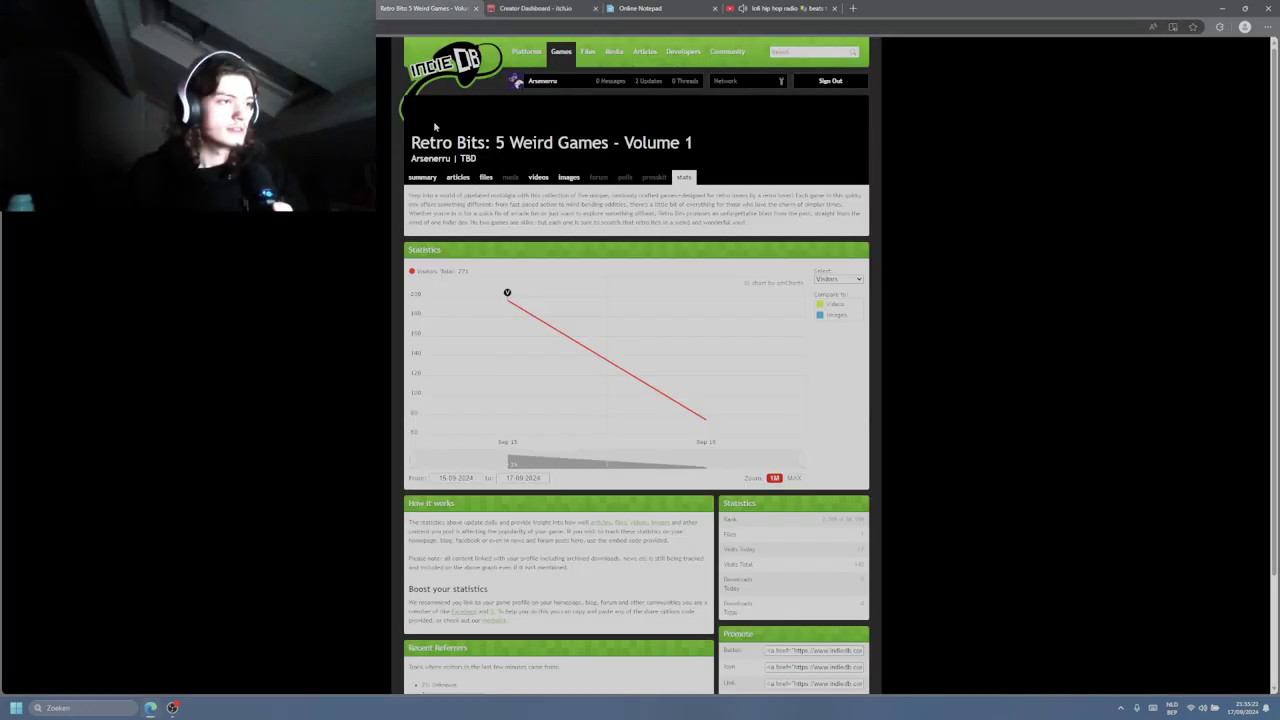
{"action": "left_click", "coordinate": [436, 179]}
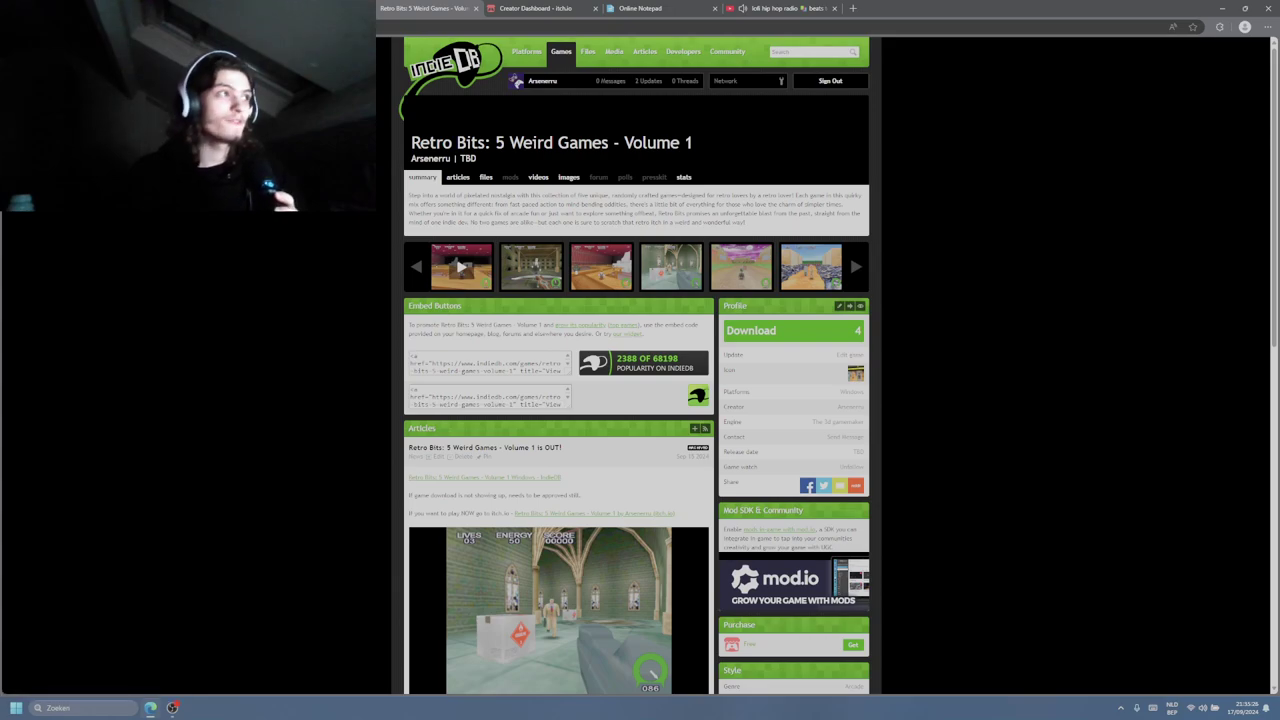
- Open the game's itch.io analytics and review its views, downloads, payments, incoming referrers and file download counts
{"action": "key", "text": "ctrl+Tab"}
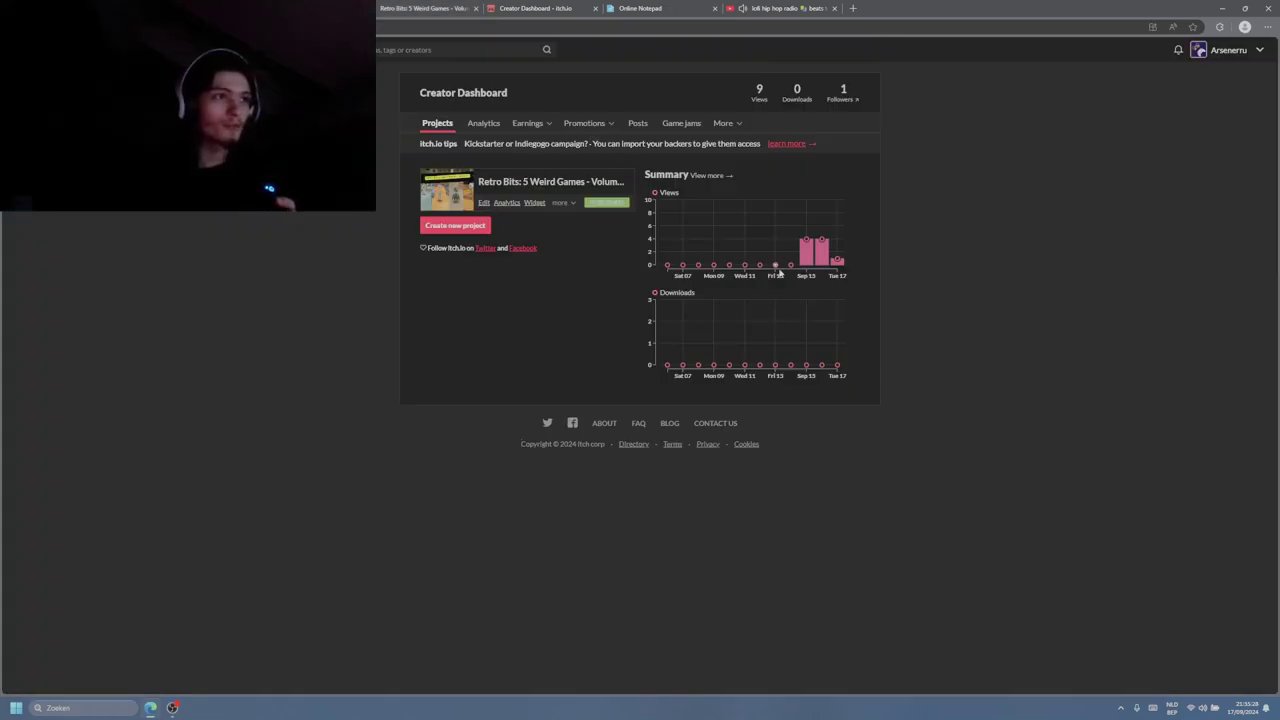
{"action": "left_click", "coordinate": [780, 262]}
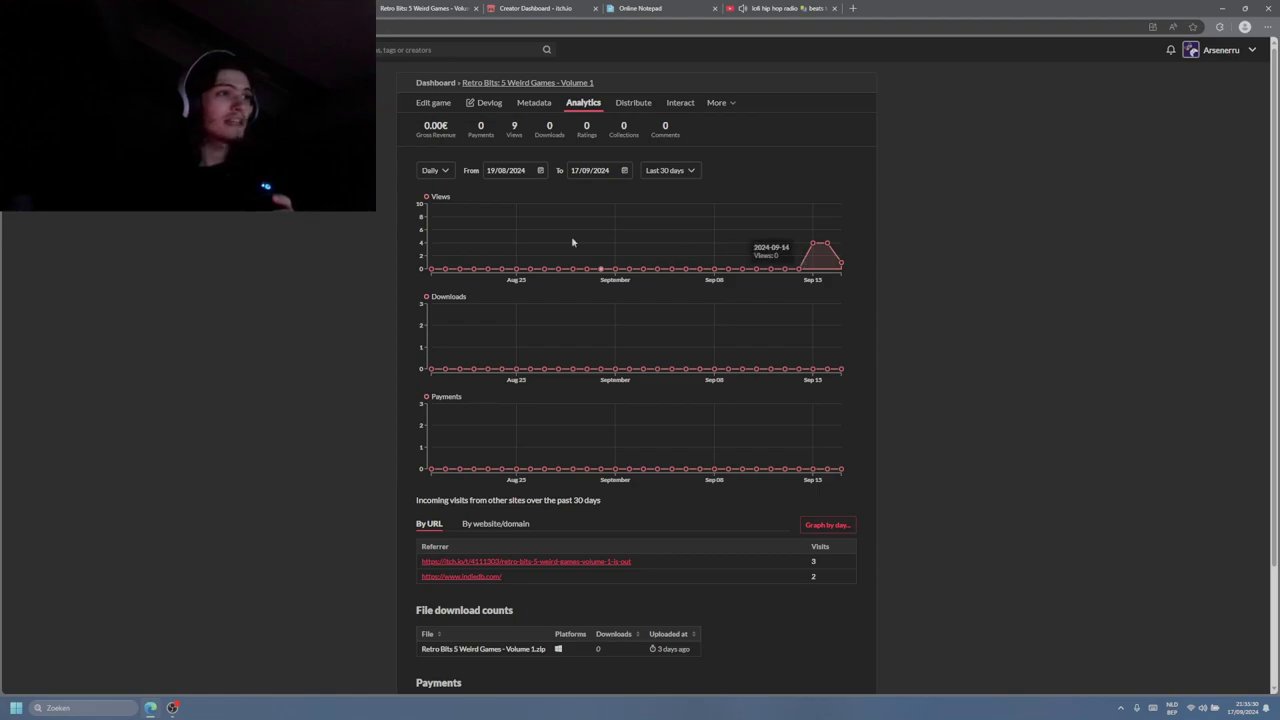
{"action": "scroll", "coordinate": [296, 238], "scroll_direction": "down", "scroll_amount": 1}
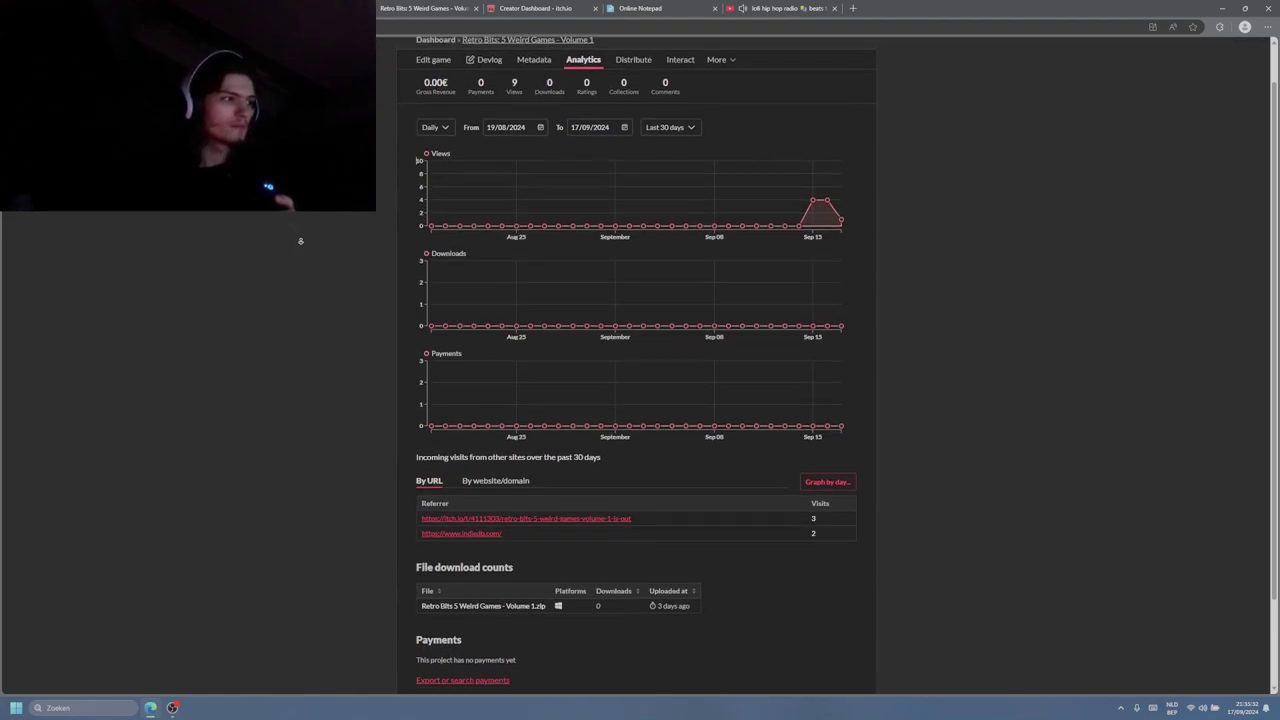
{"action": "scroll", "coordinate": [300, 241], "scroll_direction": "down", "scroll_amount": 1}
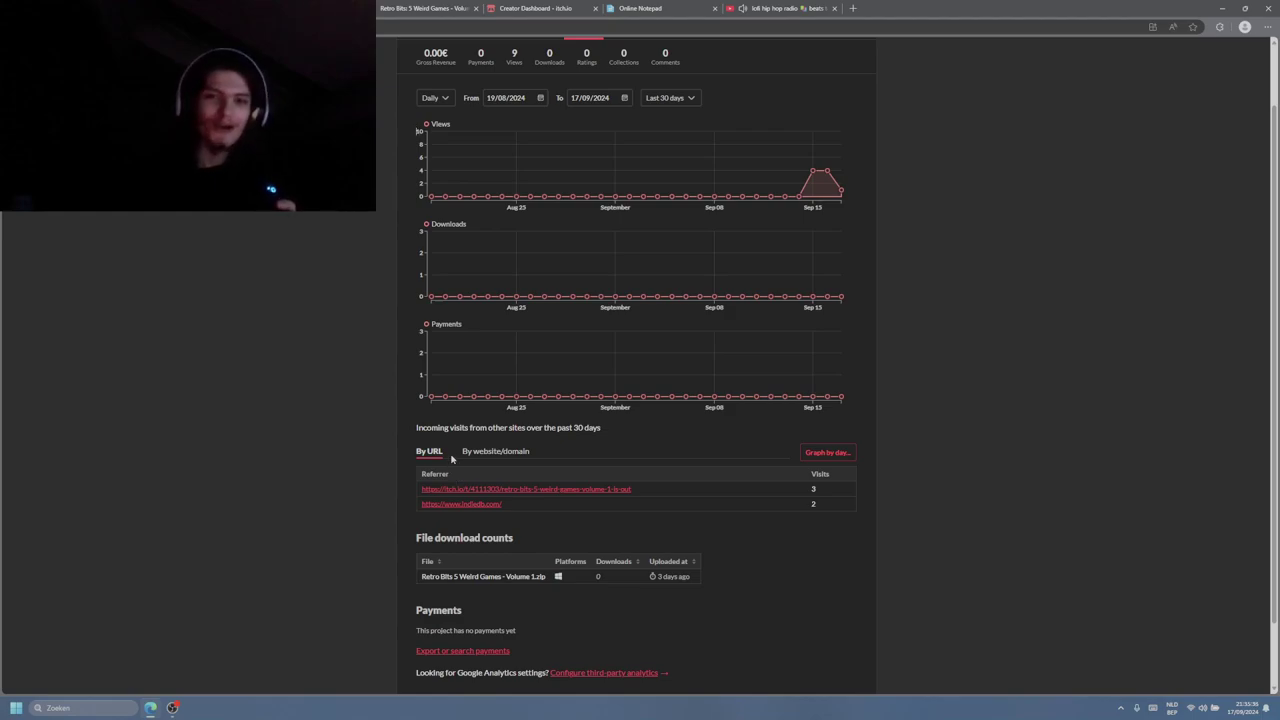
{"action": "scroll", "coordinate": [745, 555], "scroll_direction": "down", "scroll_amount": 1}
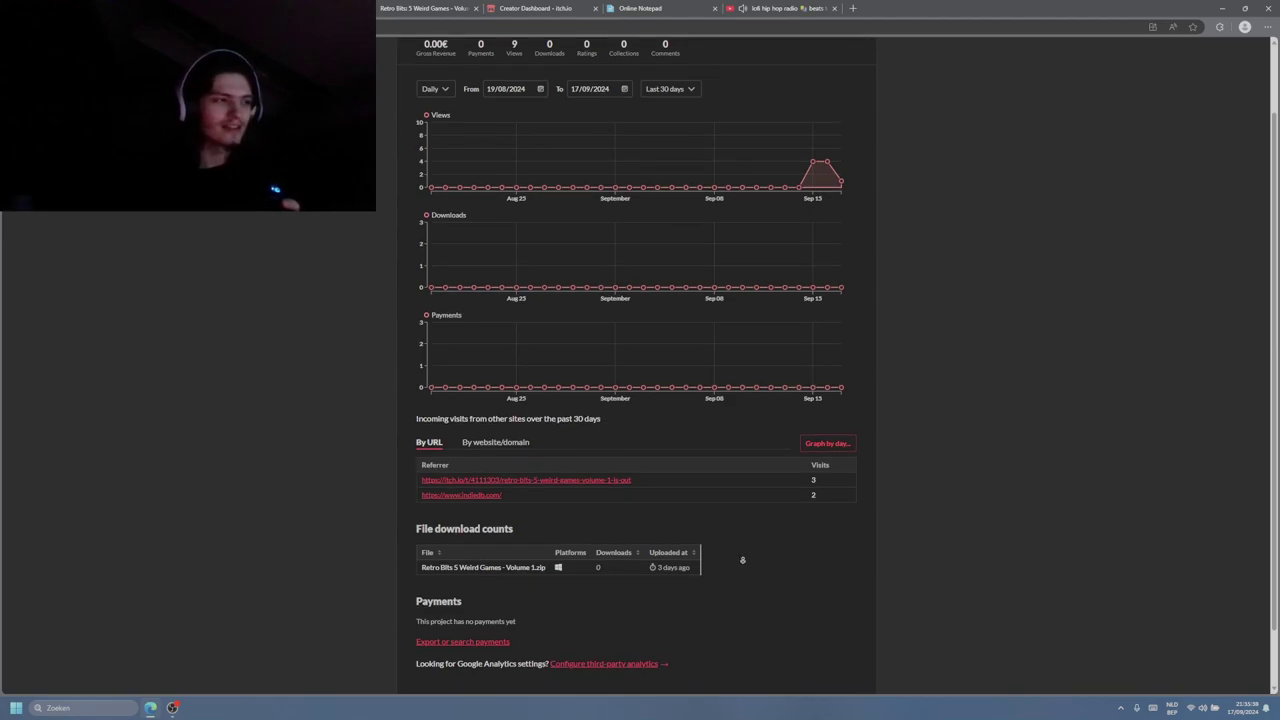
- Return to the game's IndieDB summary page and look over its profile and release article
{"action": "left_click", "coordinate": [425, 7]}
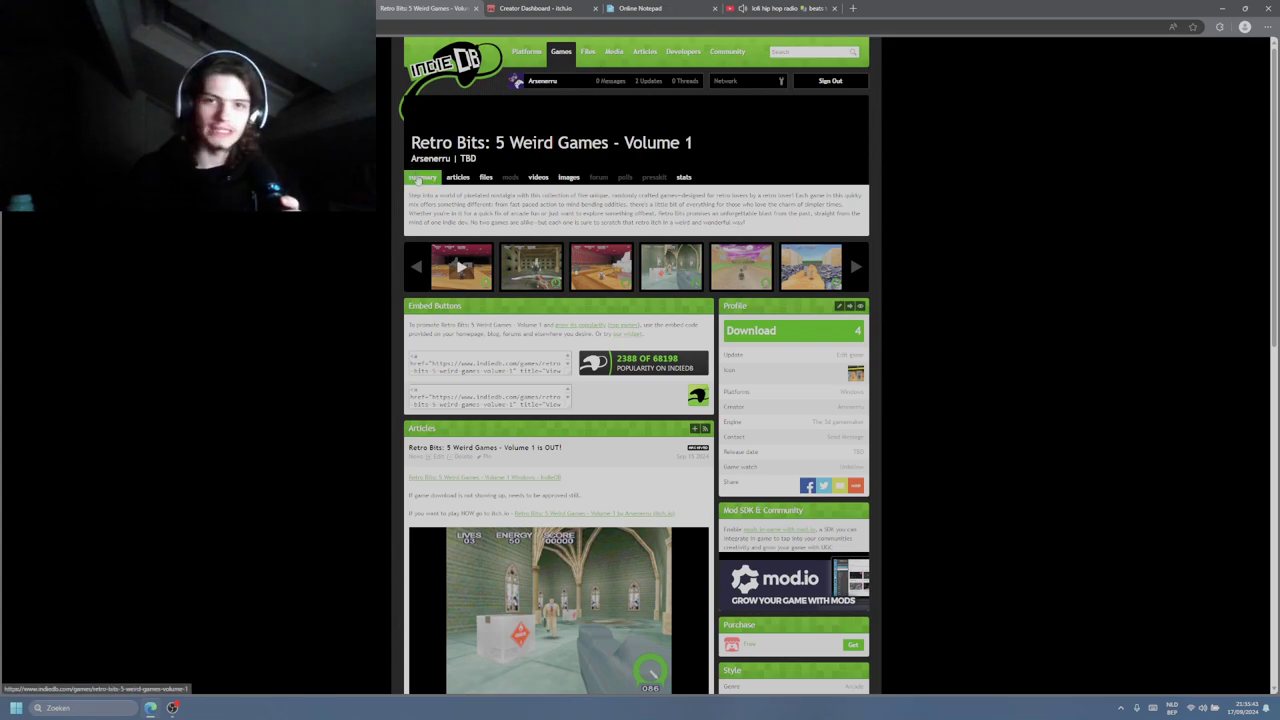
{"action": "scroll", "coordinate": [397, 440], "scroll_direction": "down", "scroll_amount": 1}
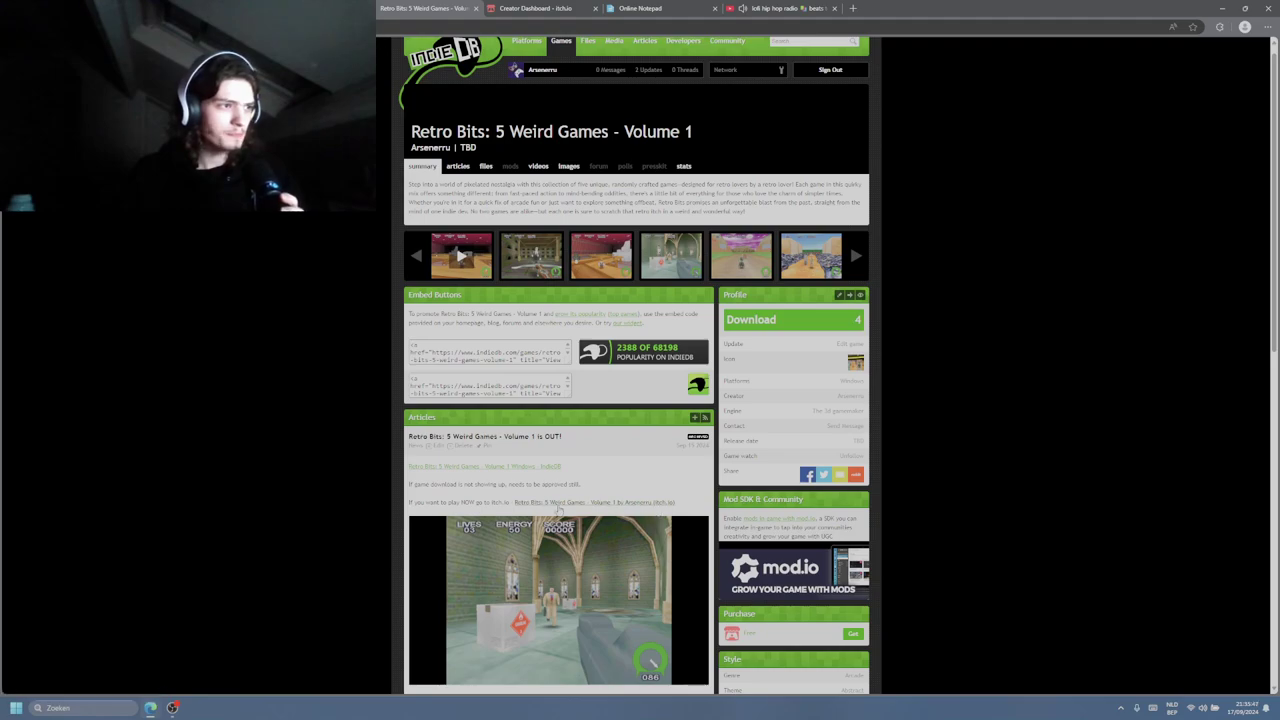
{"action": "key", "text": "alt+Left"}
- Examine the game's package release page, including the zip build's processing status, platforms and launch options
{"action": "key", "text": "ctrl+Tab"}
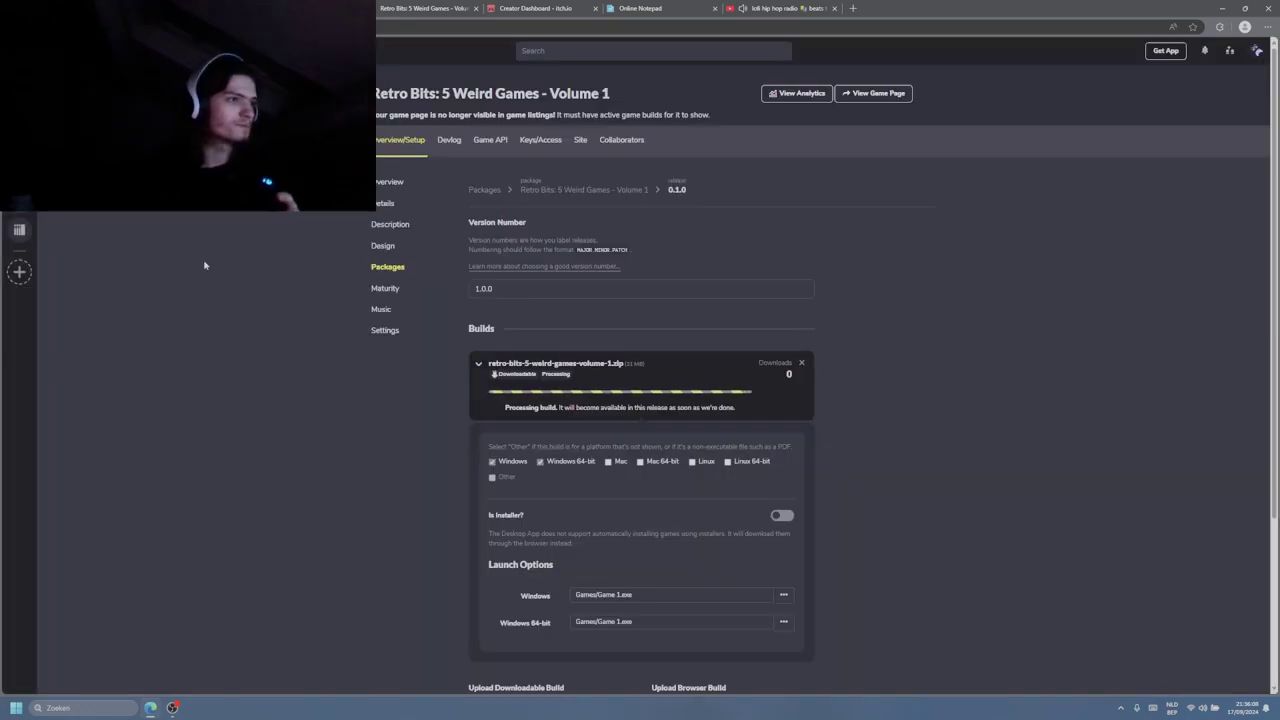
{"action": "scroll", "coordinate": [192, 280], "scroll_direction": "down", "scroll_amount": 2}
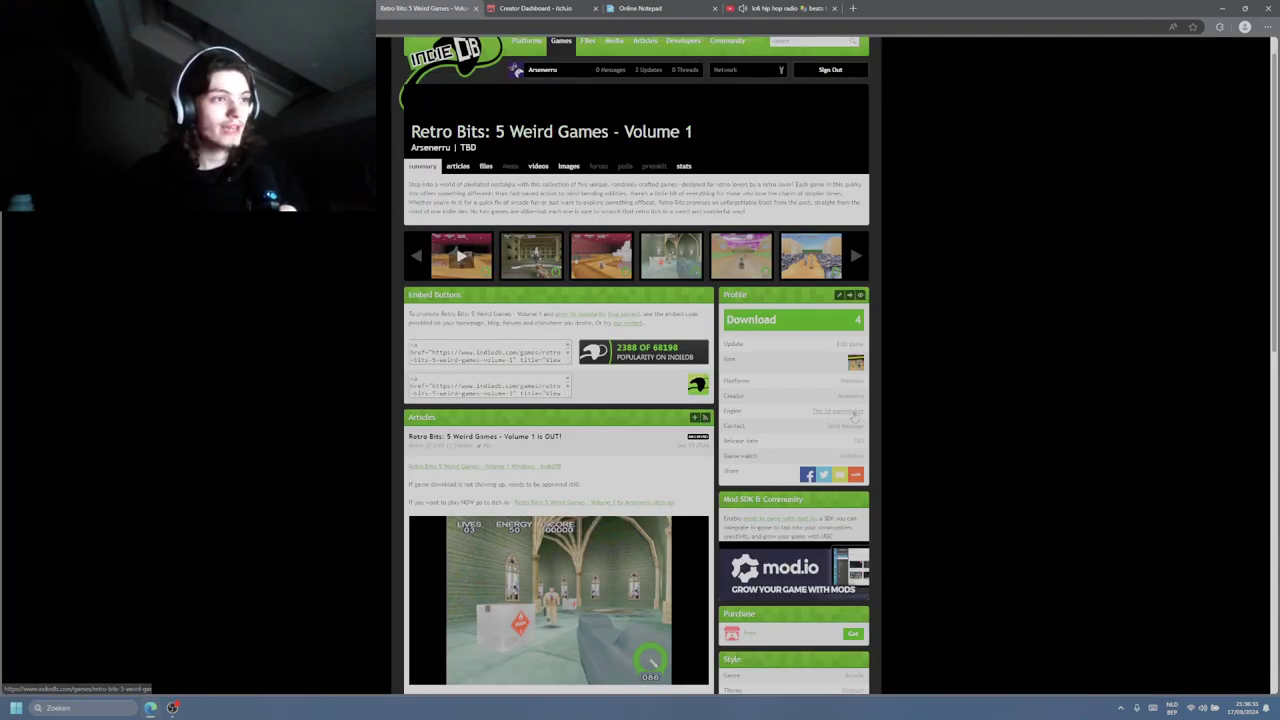
{"action": "scroll", "coordinate": [960, 483], "scroll_direction": "down", "scroll_amount": 1}
{"action": "scroll", "coordinate": [960, 483], "scroll_direction": "down", "scroll_amount": 2}
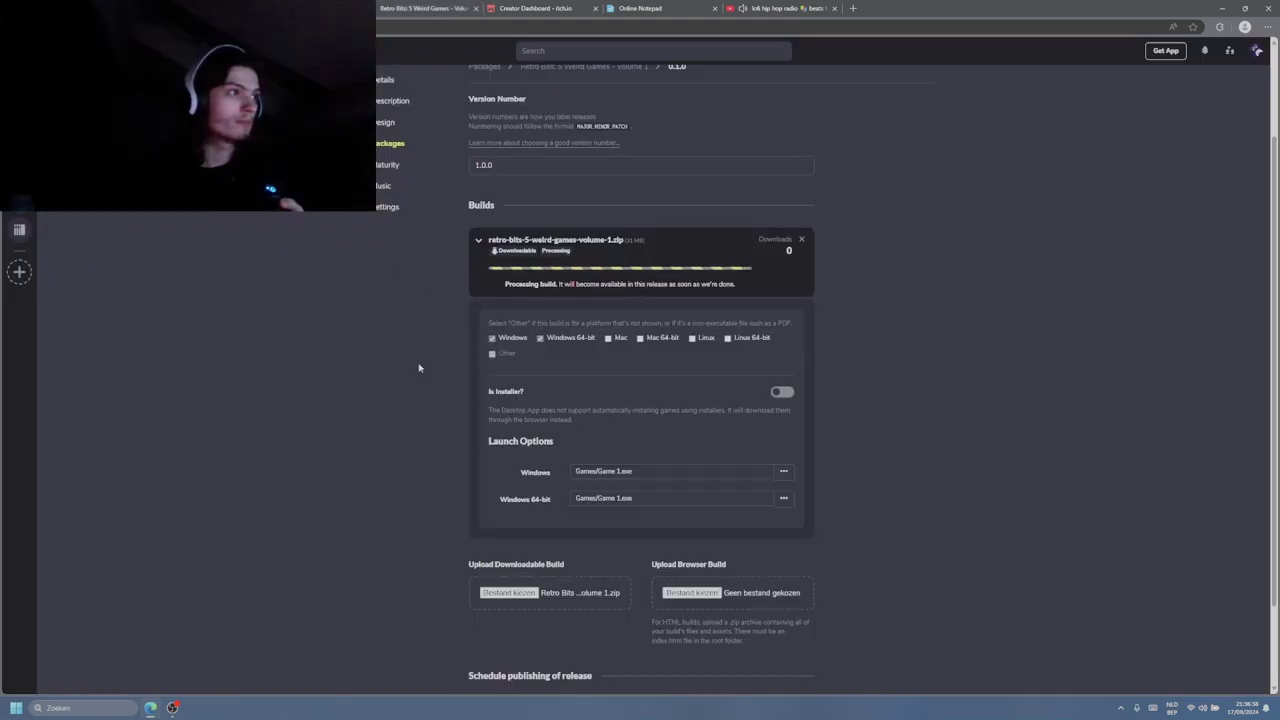
{"action": "scroll", "coordinate": [415, 370], "scroll_direction": "up", "scroll_amount": 1}
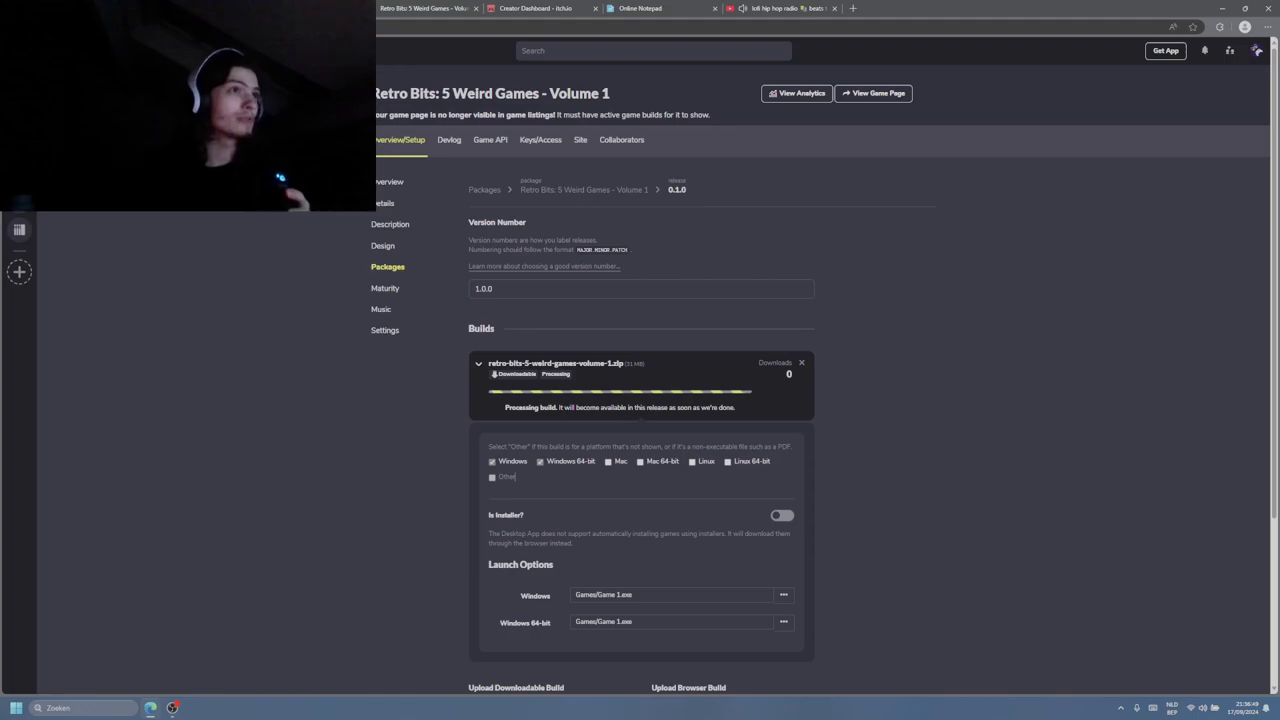
- Open the Retro Bits project for editing on itch.io and review its details, description, genre and tags
{"action": "left_click", "coordinate": [547, 6]}
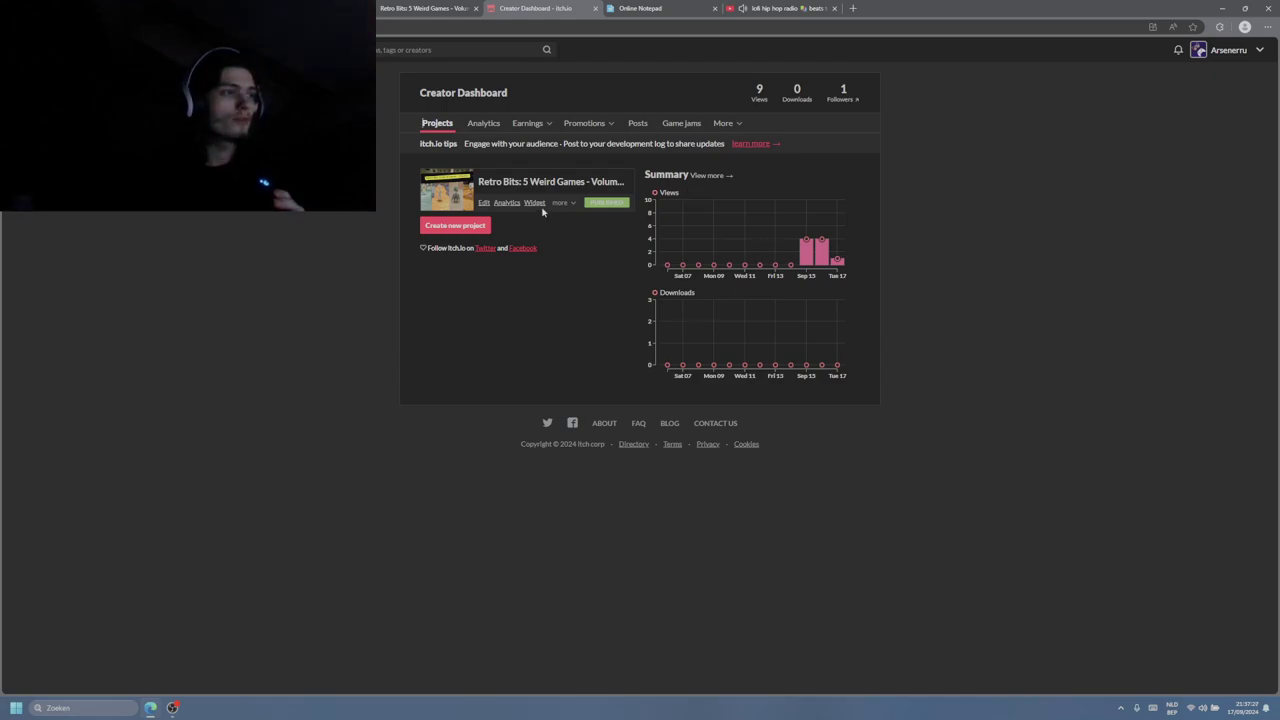
{"action": "left_click", "coordinate": [483, 203]}
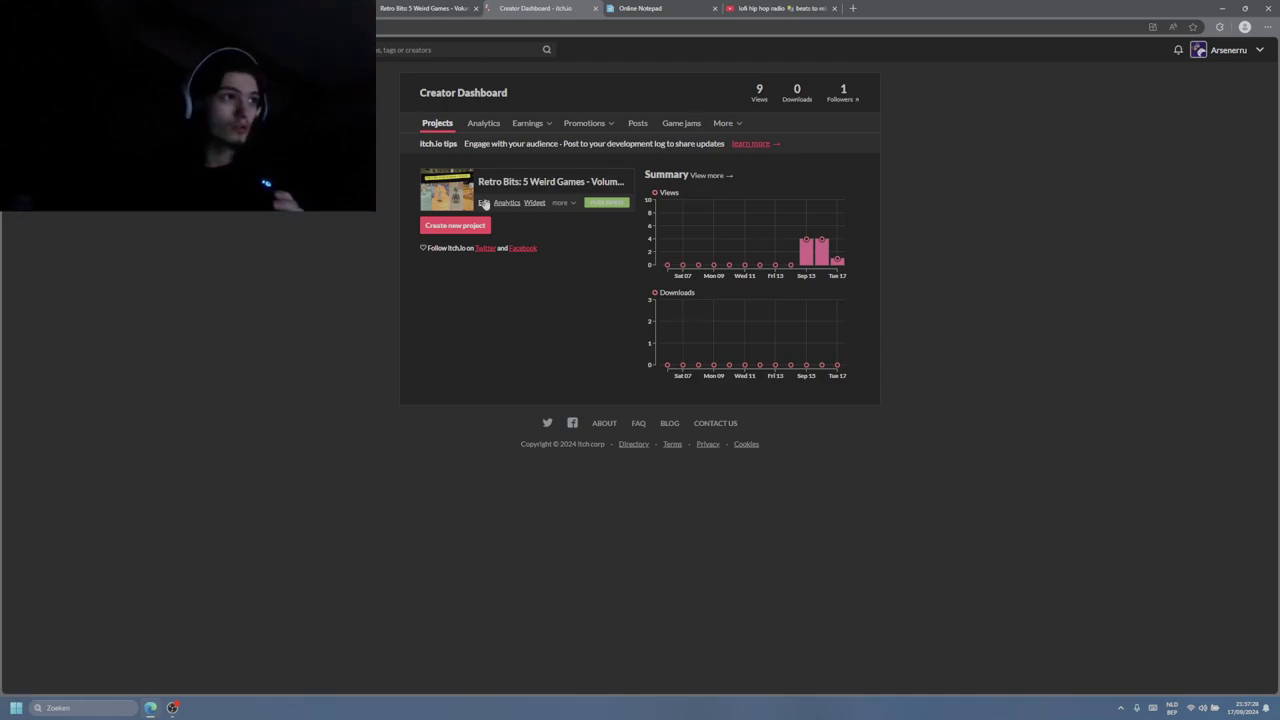
{"action": "scroll", "coordinate": [483, 203], "scroll_direction": "down", "scroll_amount": 5}
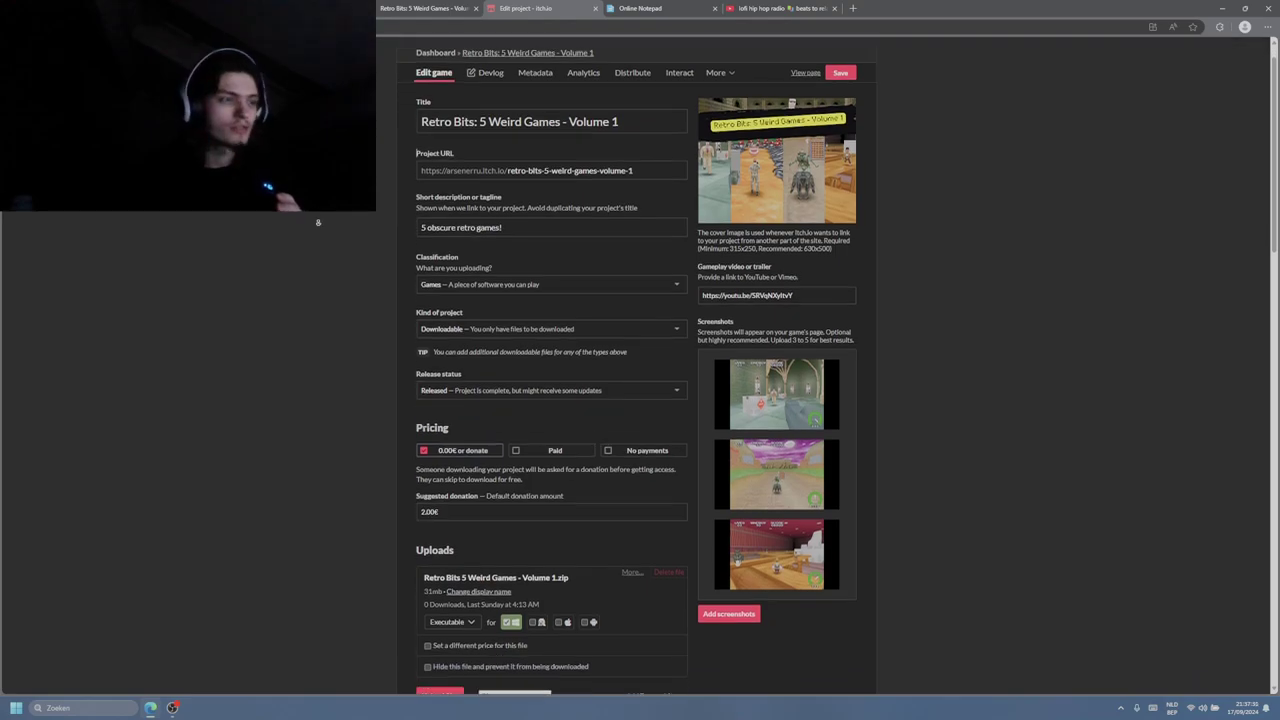
{"action": "scroll", "coordinate": [318, 222], "scroll_direction": "down", "scroll_amount": 5}
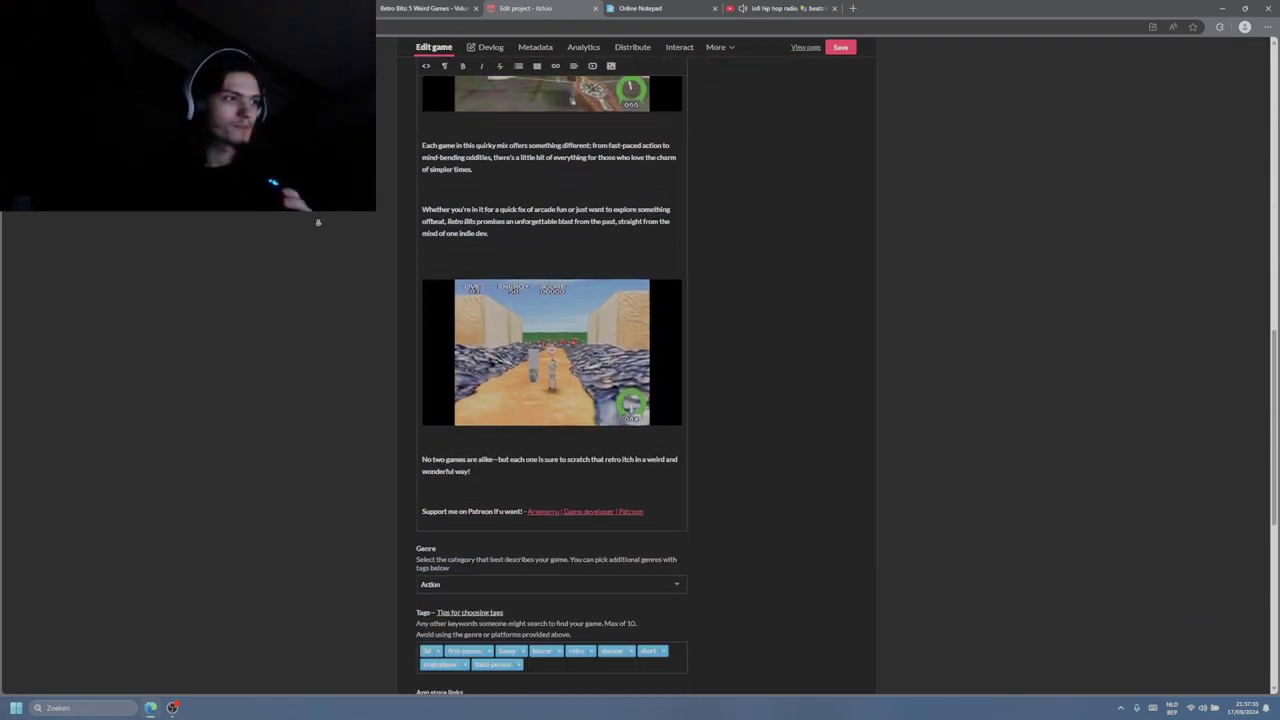
{"action": "scroll", "coordinate": [318, 222], "scroll_direction": "up", "scroll_amount": 12}
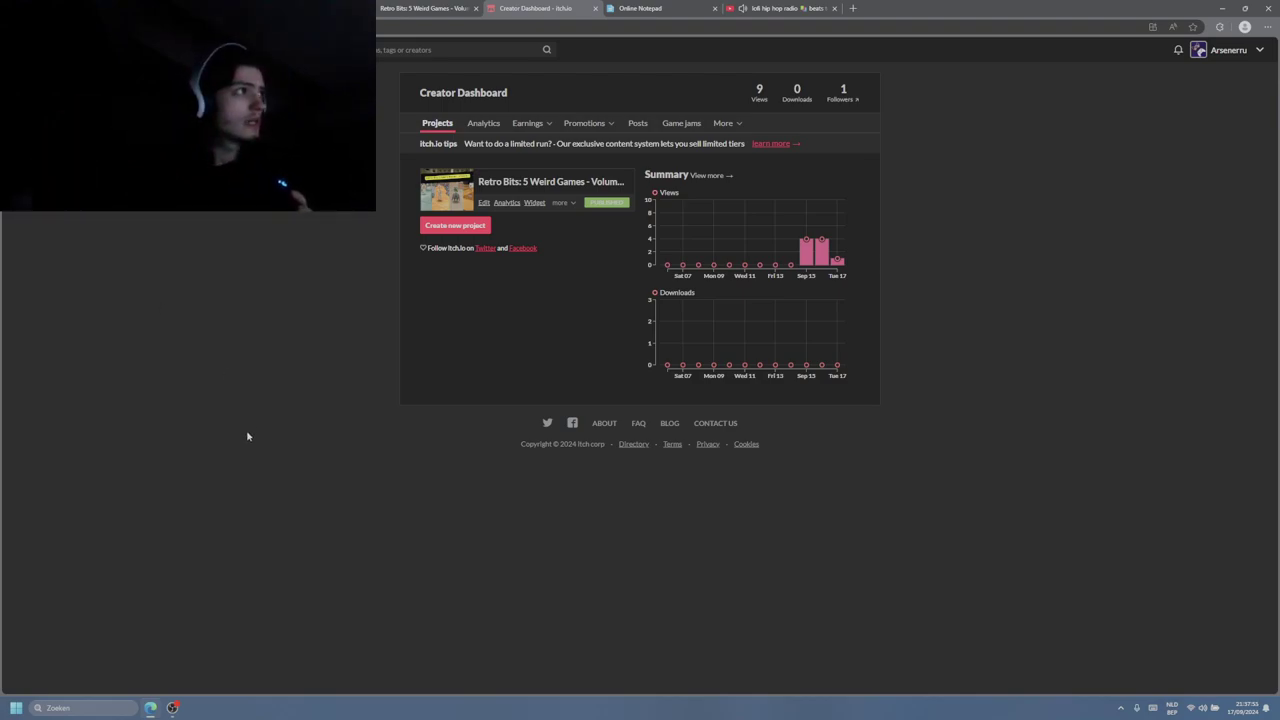
- Review the articles, files, tags and statistics on the game's IndieDB page and return to the itch.io creator dashboard
{"action": "key", "text": "ctrl+shift+Tab"}
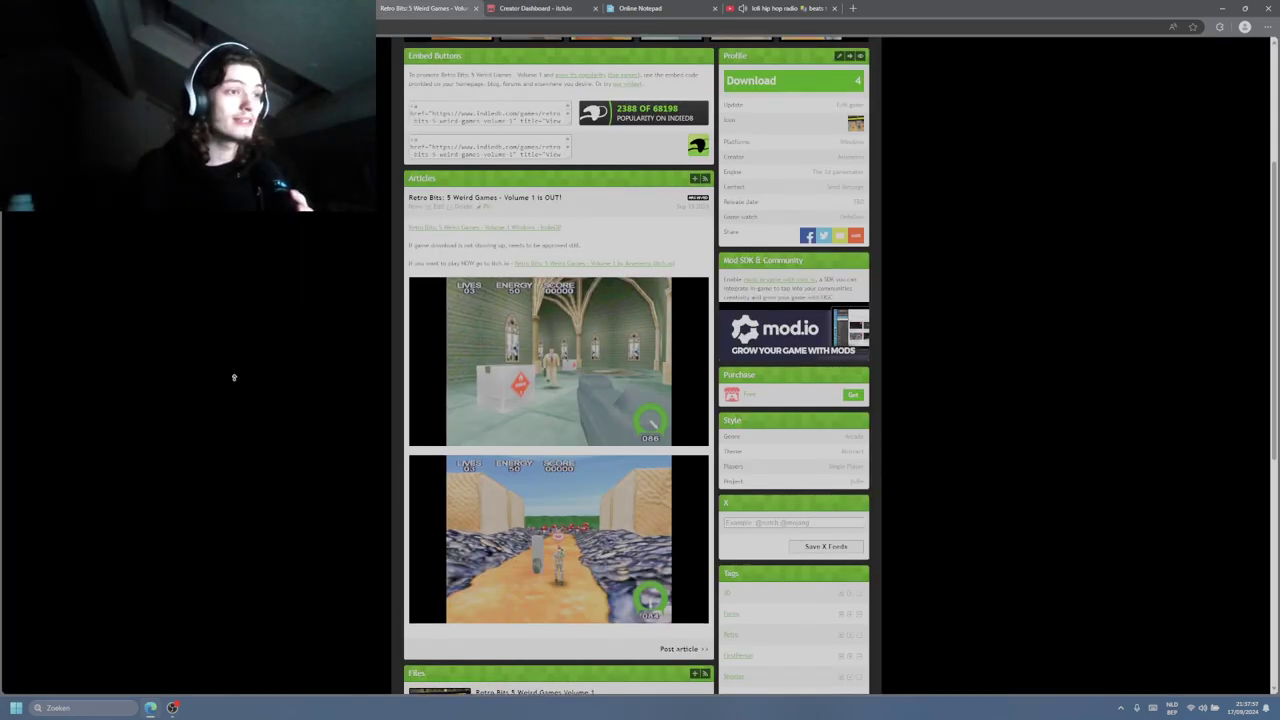
{"action": "scroll", "coordinate": [237, 451], "scroll_direction": "down", "scroll_amount": 3}
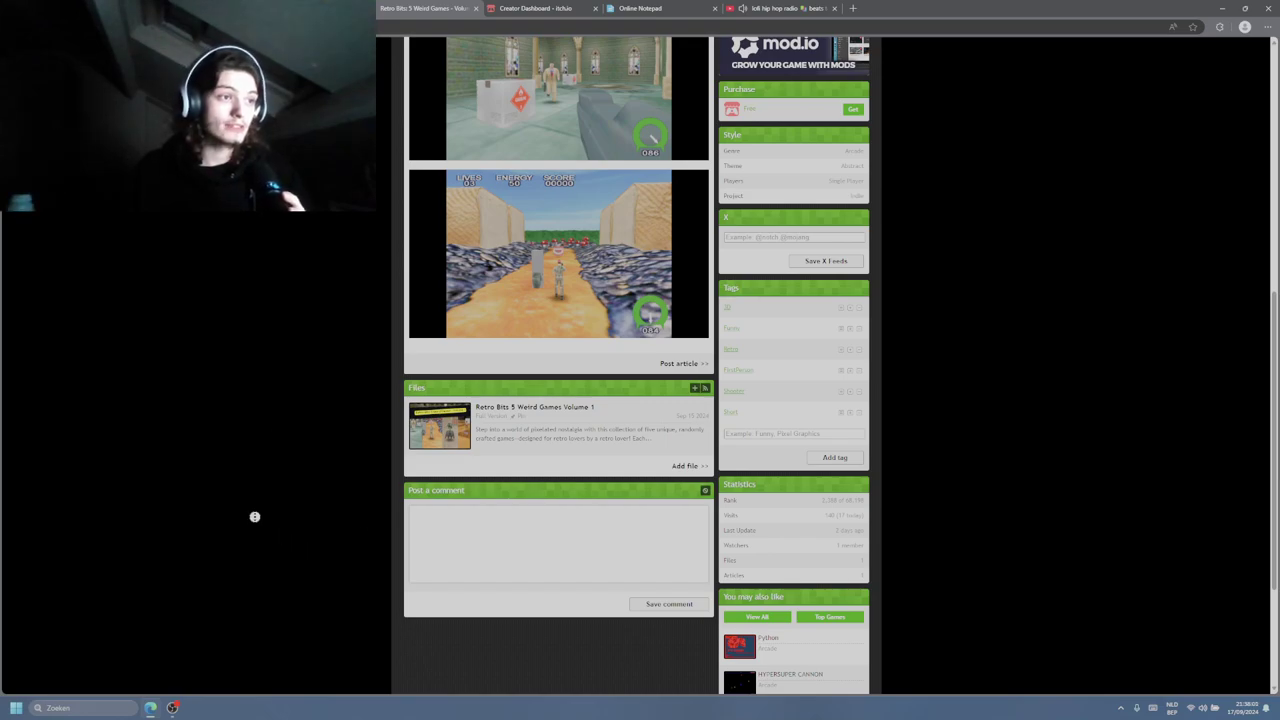
{"action": "scroll", "coordinate": [243, 503], "scroll_direction": "up", "scroll_amount": 3}
{"action": "left_click", "coordinate": [577, 8]}
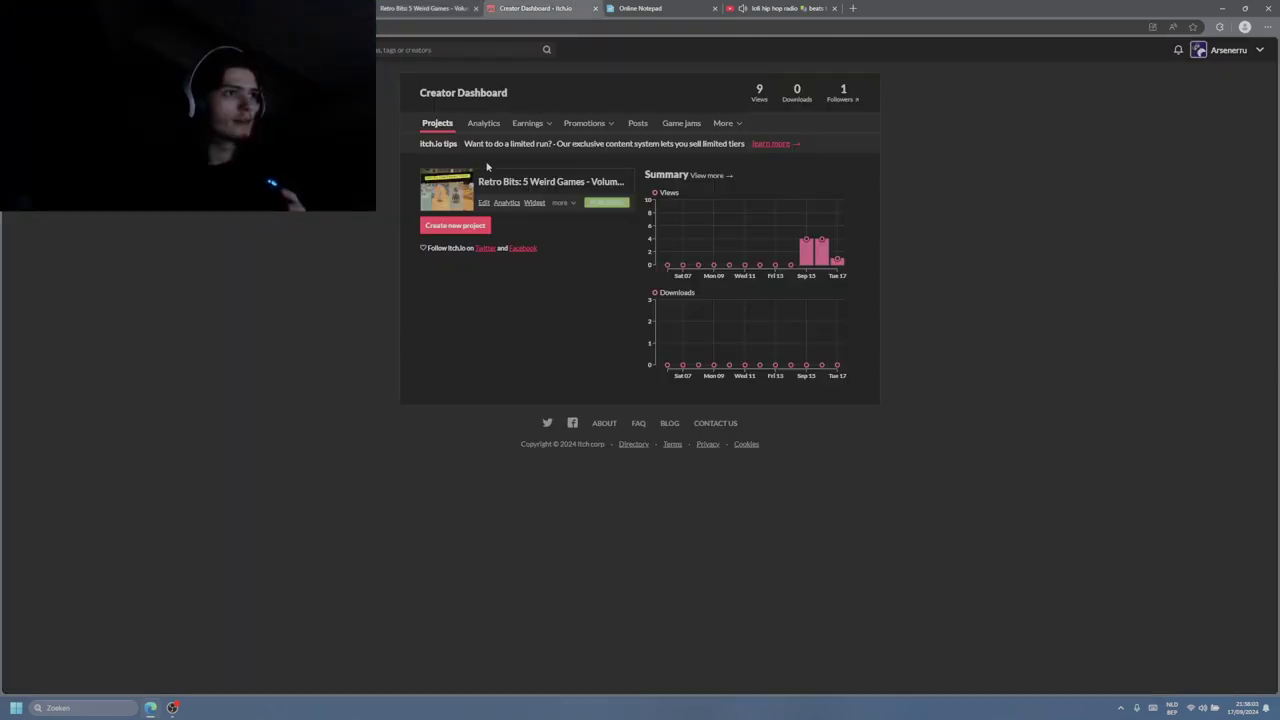